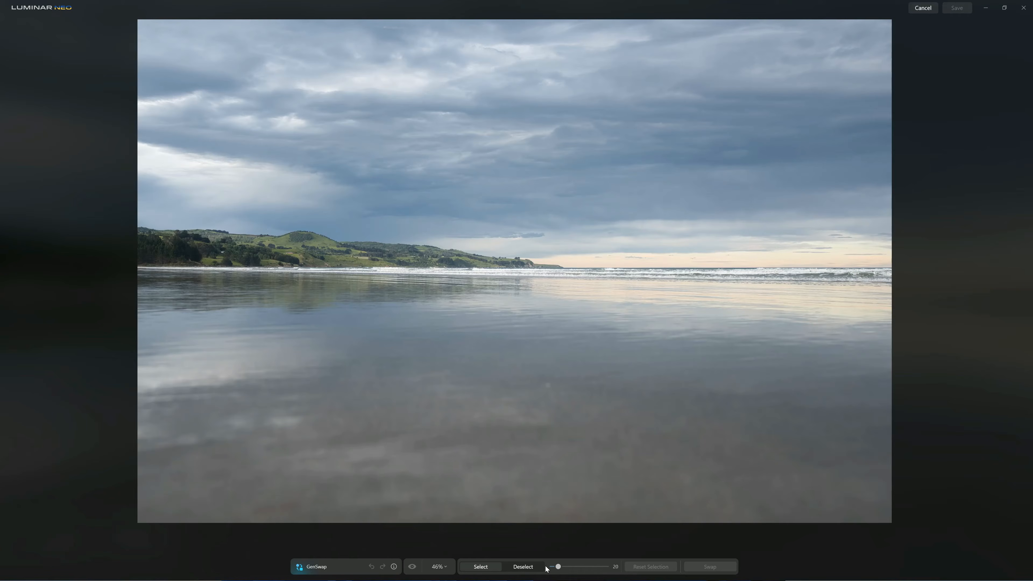
# Step: Mask a wide band of cloudy sky with a size 41 brush, trim its right end, and swap it for "flock of seabirds"
pyautogui.moveTo(556, 566)
pyautogui.mouseDown()
pyautogui.moveTo(604, 565)
pyautogui.moveTo(551, 566)
pyautogui.moveTo(599, 566)
pyautogui.moveTo(553, 566)
pyautogui.moveTo(570, 567)
pyautogui.mouseUp()
pyautogui.moveTo(606, 145)
pyautogui.mouseDown()
pyautogui.moveTo(372, 140)
pyautogui.moveTo(643, 137)
pyautogui.moveTo(452, 110)
pyautogui.moveTo(368, 117)
pyautogui.moveTo(609, 127)
pyautogui.moveTo(361, 100)
pyautogui.moveTo(640, 104)
pyautogui.moveTo(476, 94)
pyautogui.moveTo(632, 108)
pyautogui.moveTo(464, 113)
pyautogui.moveTo(381, 129)
pyautogui.moveTo(673, 135)
pyautogui.moveTo(733, 117)
pyautogui.moveTo(564, 109)
pyautogui.moveTo(356, 78)
pyautogui.moveTo(698, 89)
pyautogui.moveTo(434, 89)
pyautogui.moveTo(650, 104)
pyautogui.moveTo(683, 121)
pyautogui.moveTo(577, 124)
pyautogui.moveTo(657, 131)
pyautogui.moveTo(352, 151)
pyautogui.moveTo(285, 137)
pyautogui.moveTo(373, 132)
pyautogui.moveTo(386, 115)
pyautogui.moveTo(358, 95)
pyautogui.moveTo(371, 89)
pyautogui.moveTo(328, 96)
pyautogui.moveTo(316, 115)
pyautogui.mouseUp()
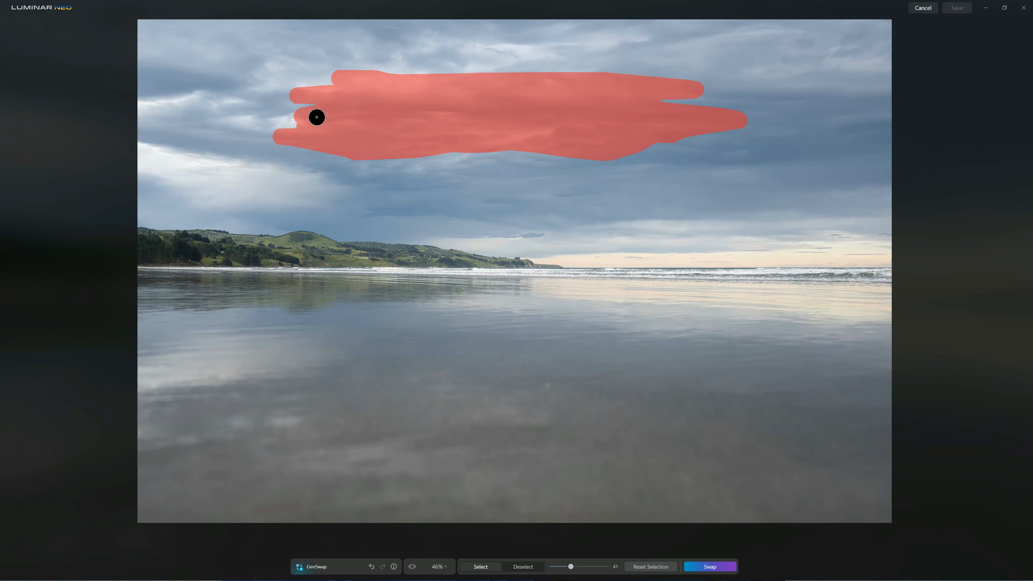
pyautogui.click(521, 566)
pyautogui.moveTo(747, 122)
pyautogui.mouseDown()
pyautogui.moveTo(739, 113)
pyautogui.moveTo(724, 130)
pyautogui.moveTo(729, 111)
pyautogui.mouseUp()
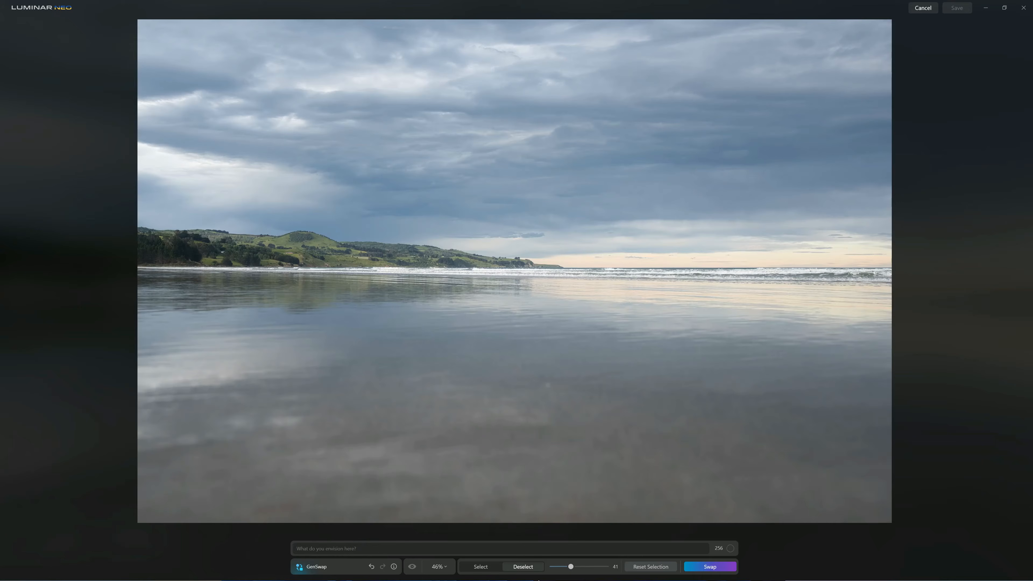
pyautogui.write('flock of seabirds')
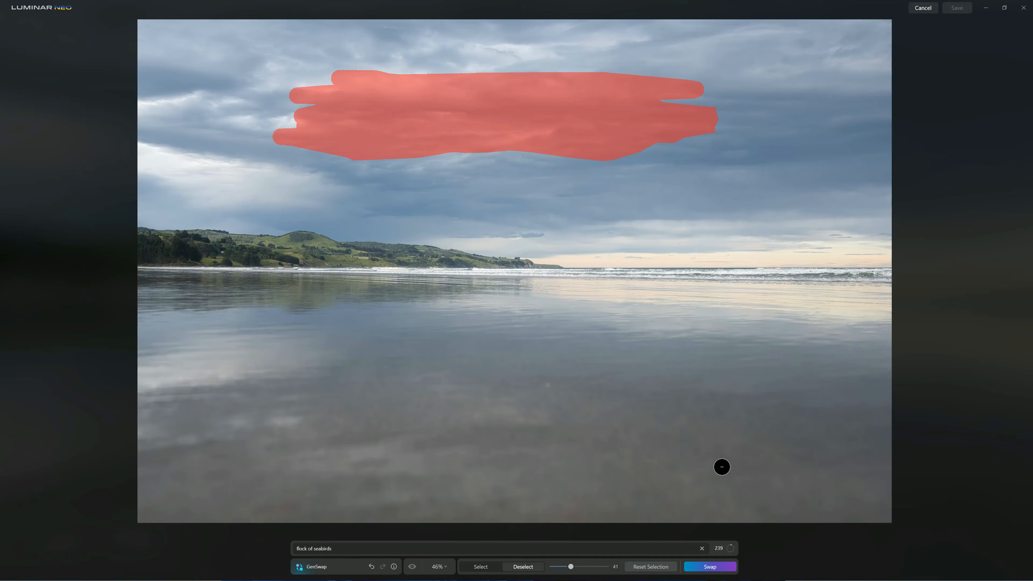
pyautogui.click(716, 570)
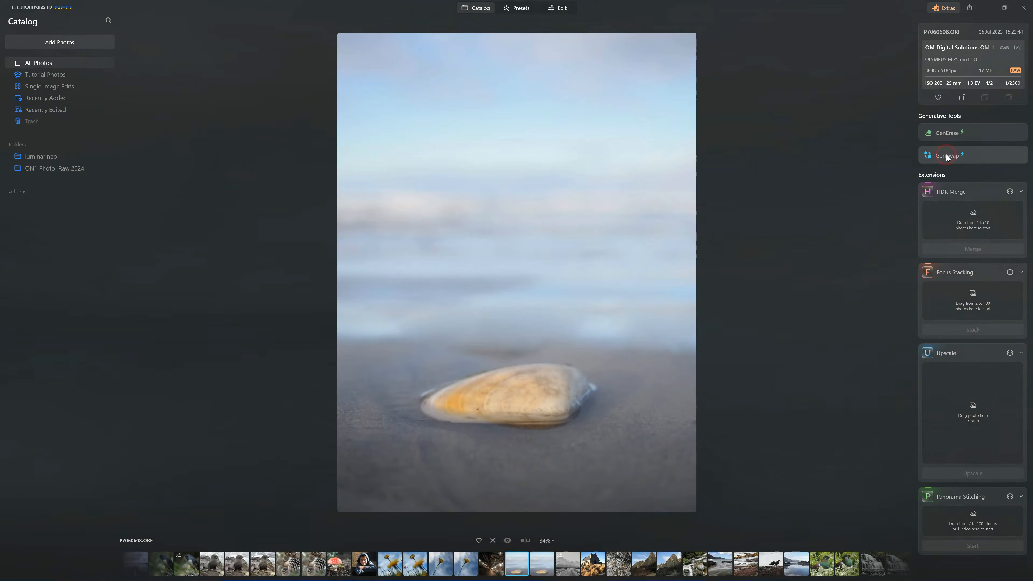
# Step: Open the shell photo in GenSwap, mask the whole shell, and swap it for "crab"
pyautogui.click(946, 155)
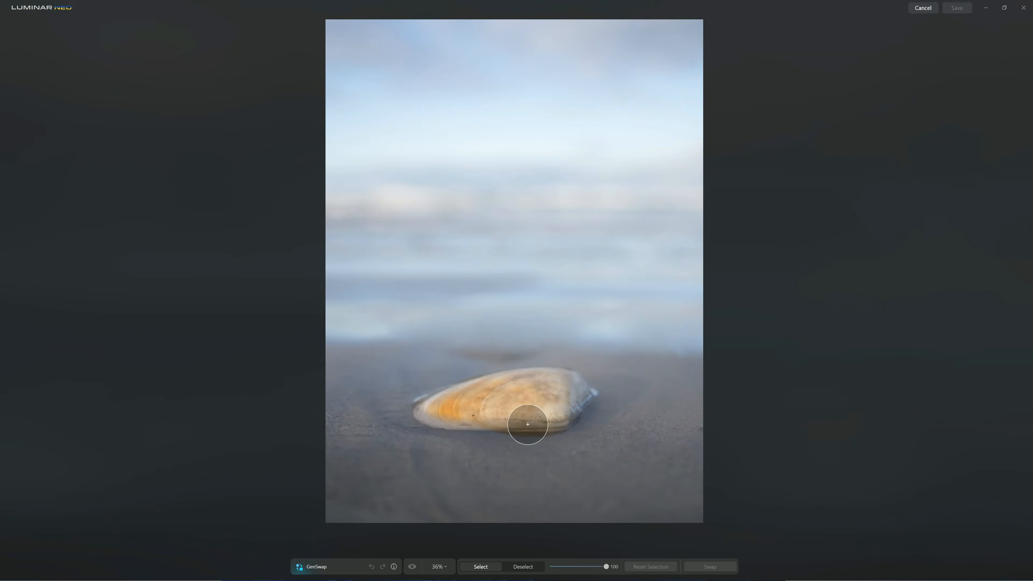
pyautogui.moveTo(594, 391)
pyautogui.mouseDown()
pyautogui.moveTo(552, 422)
pyautogui.moveTo(470, 427)
pyautogui.moveTo(417, 405)
pyautogui.moveTo(531, 376)
pyautogui.moveTo(589, 387)
pyautogui.moveTo(450, 410)
pyautogui.mouseUp()
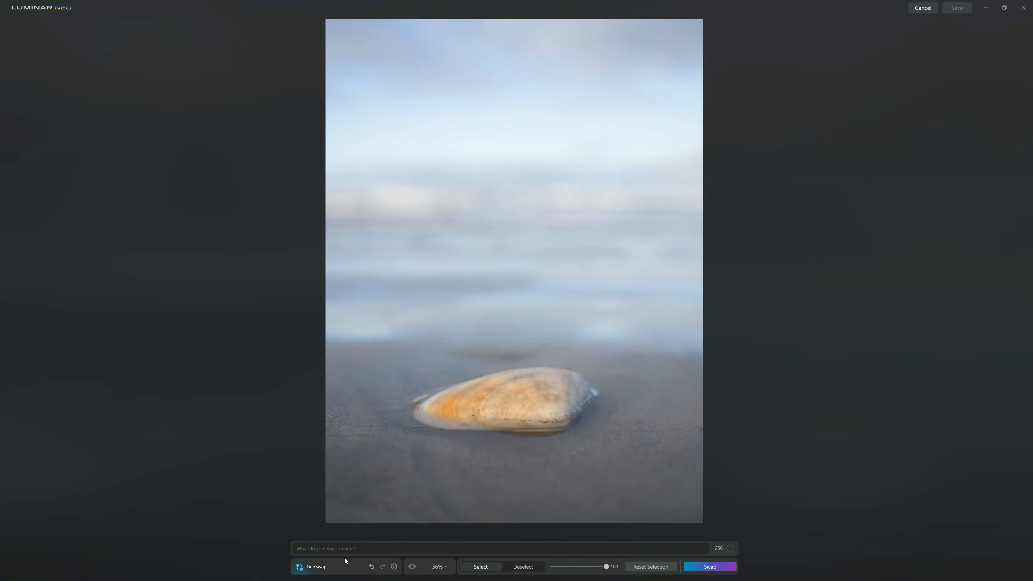
pyautogui.write('crab')
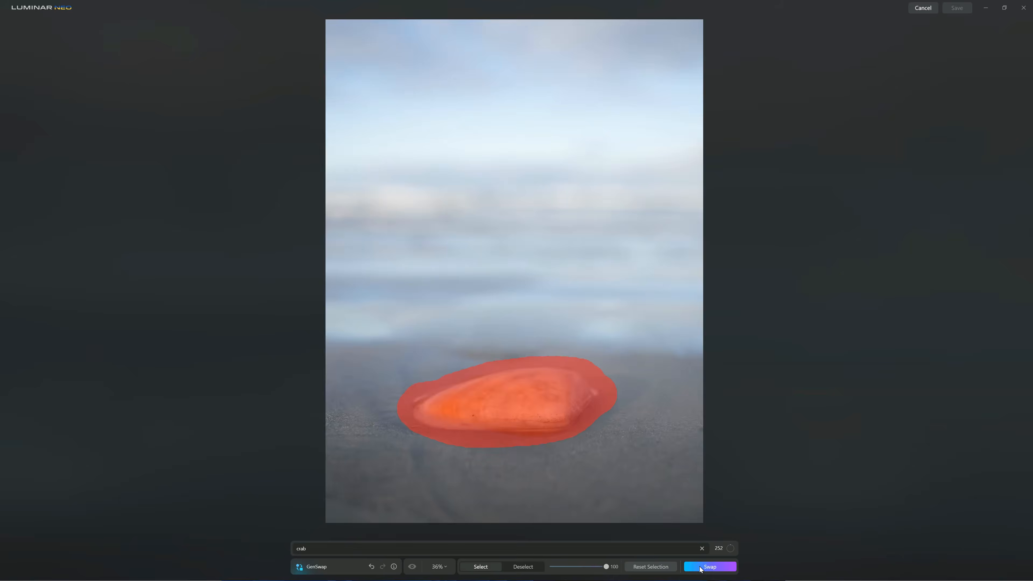
pyautogui.click(710, 569)
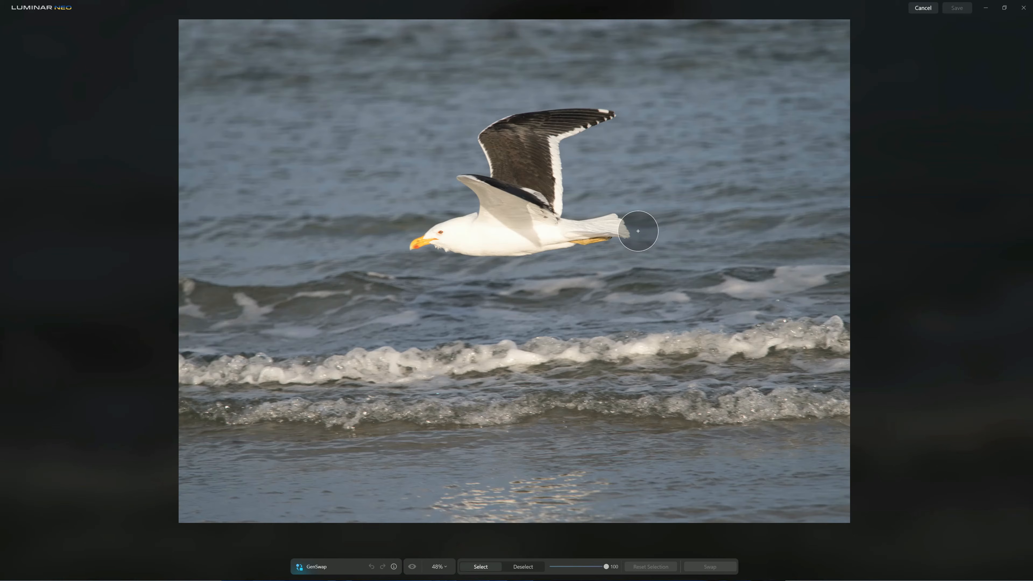
# Step: Mask the entire flying gull, including both wings, and swap it for "golden eagle"
pyautogui.moveTo(632, 230)
pyautogui.mouseDown()
pyautogui.moveTo(416, 246)
pyautogui.moveTo(454, 239)
pyautogui.moveTo(490, 212)
pyautogui.moveTo(490, 195)
pyautogui.moveTo(463, 184)
pyautogui.moveTo(612, 215)
pyautogui.moveTo(549, 221)
pyautogui.moveTo(509, 198)
pyautogui.moveTo(486, 124)
pyautogui.moveTo(608, 115)
pyautogui.moveTo(550, 146)
pyautogui.moveTo(547, 194)
pyautogui.moveTo(524, 137)
pyautogui.moveTo(516, 199)
pyautogui.mouseUp()
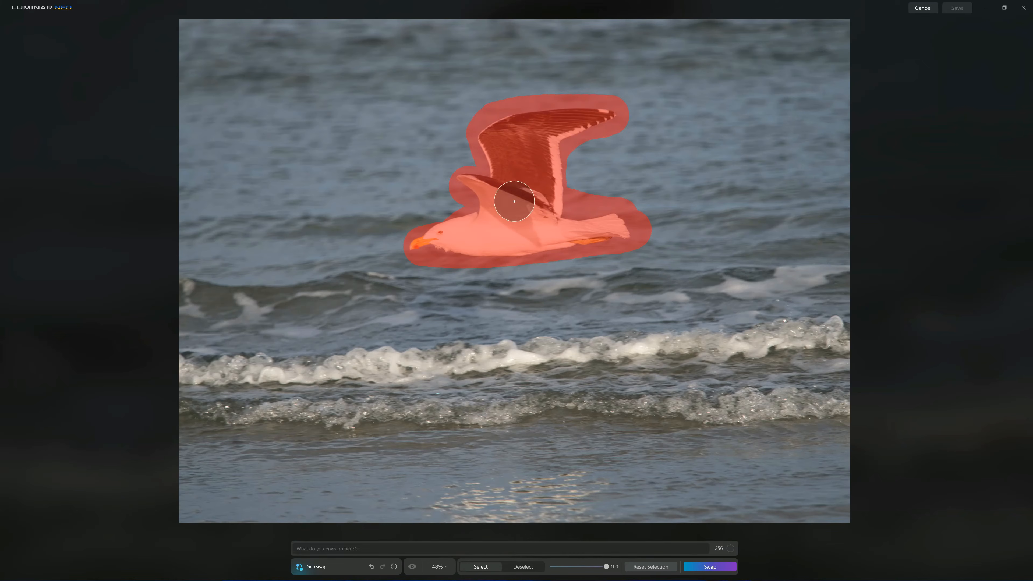
pyautogui.click(413, 550)
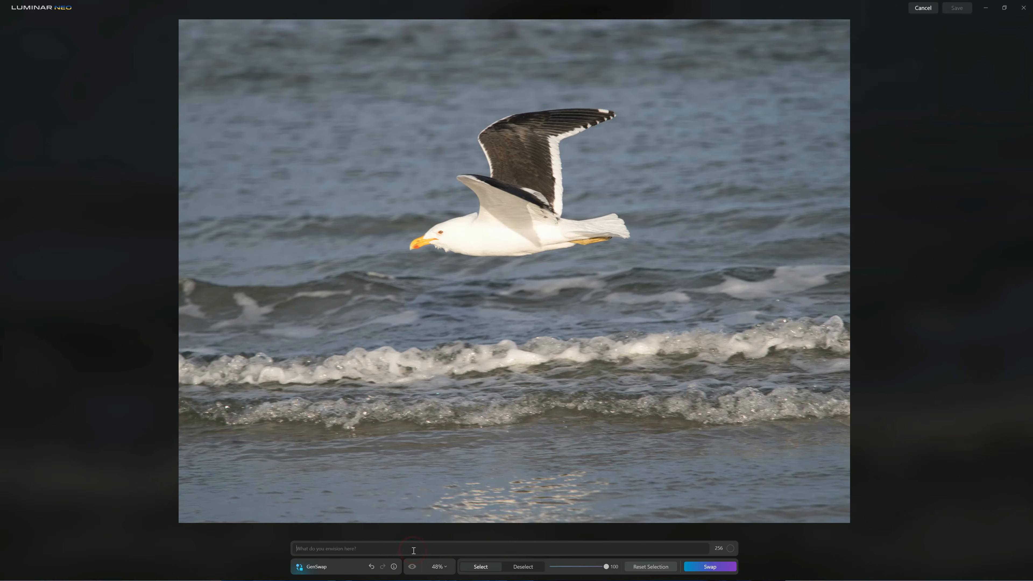
pyautogui.write('golden eagle')
pyautogui.click(709, 566)
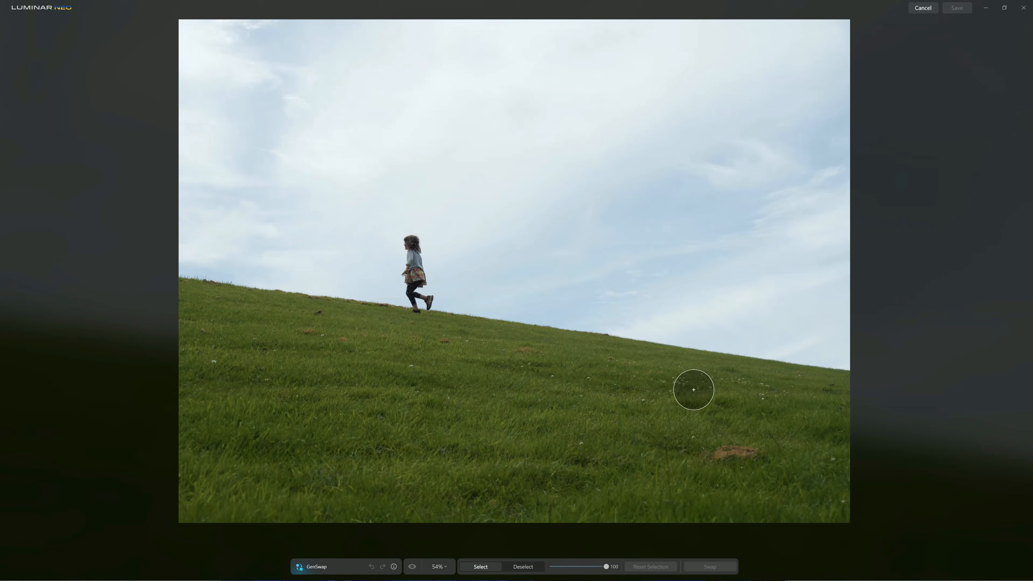
# Step: Mask the entire grassy hillside while keeping the running child unselected, and swap it for "sand dune"
pyautogui.moveTo(178, 290); pyautogui.dragTo(417, 319)
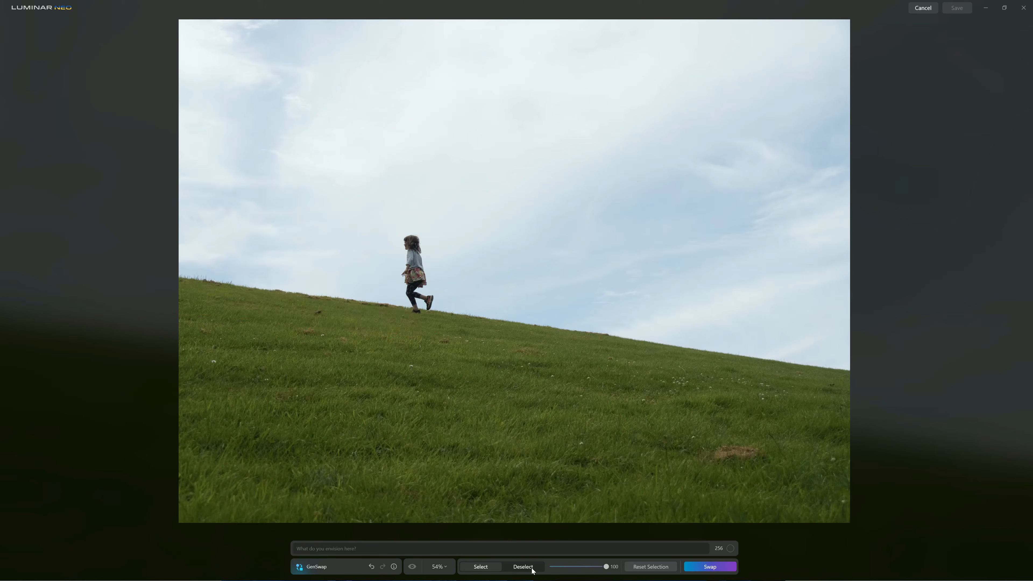
pyautogui.click(512, 567)
pyautogui.moveTo(429, 334)
pyautogui.mouseDown()
pyautogui.moveTo(369, 302)
pyautogui.moveTo(337, 309)
pyautogui.mouseUp()
pyautogui.click(481, 566)
pyautogui.moveTo(337, 312)
pyautogui.mouseDown()
pyautogui.moveTo(393, 317)
pyautogui.moveTo(407, 337)
pyautogui.moveTo(478, 325)
pyautogui.moveTo(844, 375)
pyautogui.moveTo(622, 385)
pyautogui.moveTo(521, 376)
pyautogui.moveTo(592, 362)
pyautogui.moveTo(260, 346)
pyautogui.mouseUp()
pyautogui.moveTo(159, 336)
pyautogui.mouseDown()
pyautogui.moveTo(399, 350)
pyautogui.moveTo(178, 322)
pyautogui.moveTo(294, 368)
pyautogui.moveTo(881, 426)
pyautogui.moveTo(423, 435)
pyautogui.mouseUp()
pyautogui.moveTo(417, 331)
pyautogui.mouseDown()
pyautogui.moveTo(415, 353)
pyautogui.moveTo(401, 326)
pyautogui.mouseUp()
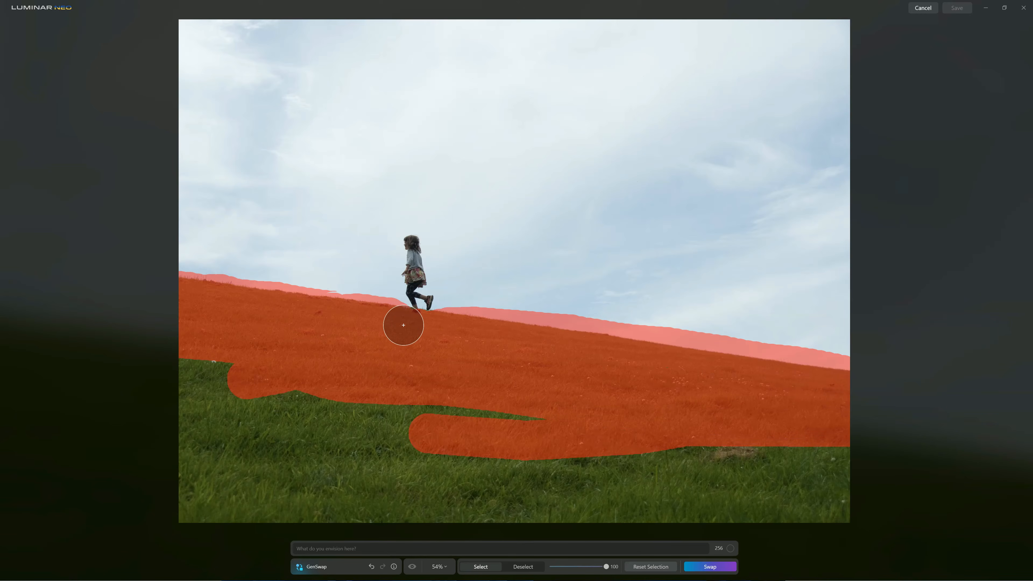
pyautogui.moveTo(232, 418)
pyautogui.mouseDown()
pyautogui.moveTo(712, 431)
pyautogui.moveTo(80, 429)
pyautogui.moveTo(394, 413)
pyautogui.moveTo(259, 376)
pyautogui.moveTo(974, 487)
pyautogui.moveTo(749, 535)
pyautogui.moveTo(534, 506)
pyautogui.moveTo(172, 517)
pyautogui.moveTo(228, 470)
pyautogui.moveTo(597, 475)
pyautogui.moveTo(94, 482)
pyautogui.mouseUp()
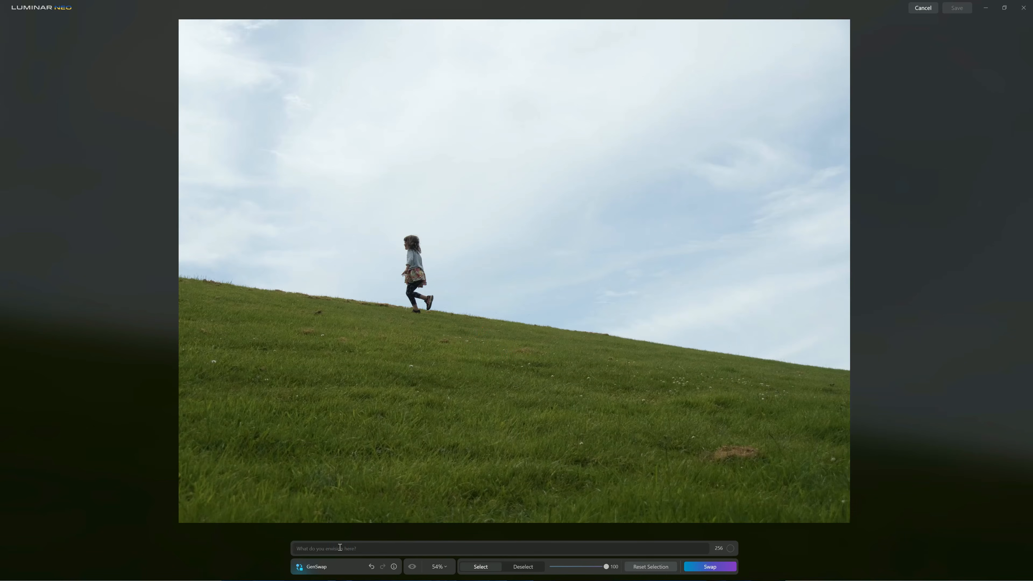
pyautogui.write('sand dune')
pyautogui.click(709, 566)
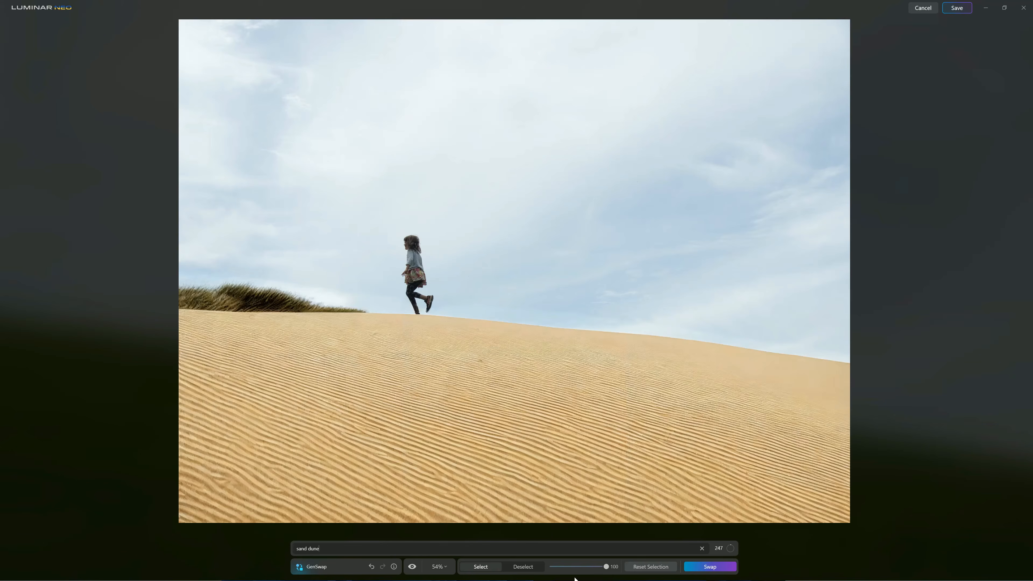
# Step: Try to swap a small patch of the upper-right sky for "distant jet plane" using a size 54 brush
pyautogui.click(578, 567)
pyautogui.moveTo(767, 101)
pyautogui.mouseDown()
pyautogui.moveTo(738, 97)
pyautogui.moveTo(762, 98)
pyautogui.moveTo(748, 112)
pyautogui.mouseUp()
pyautogui.moveTo(334, 547); pyautogui.dragTo(307, 548)
pyautogui.write('ne')
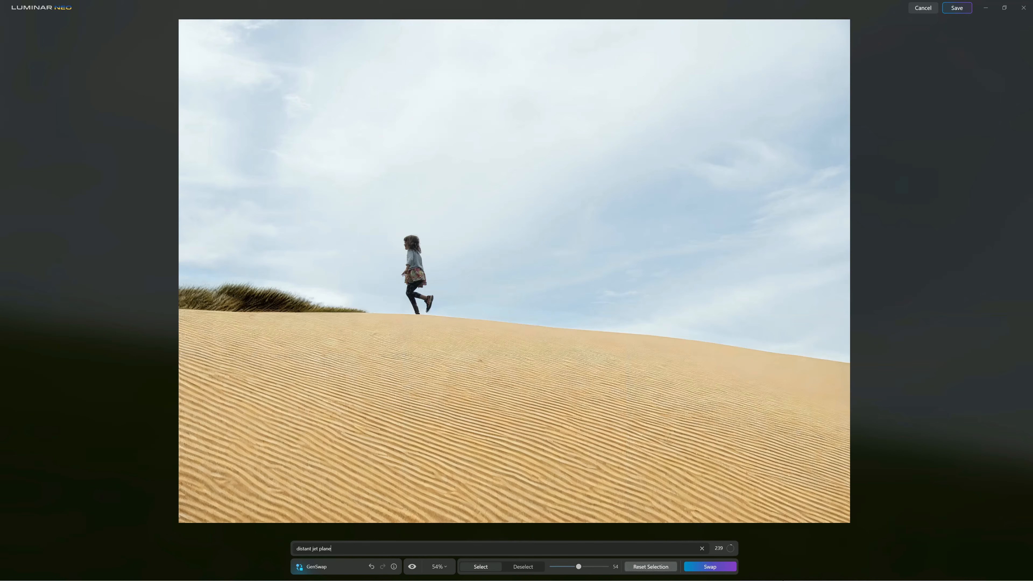
pyautogui.click(724, 570)
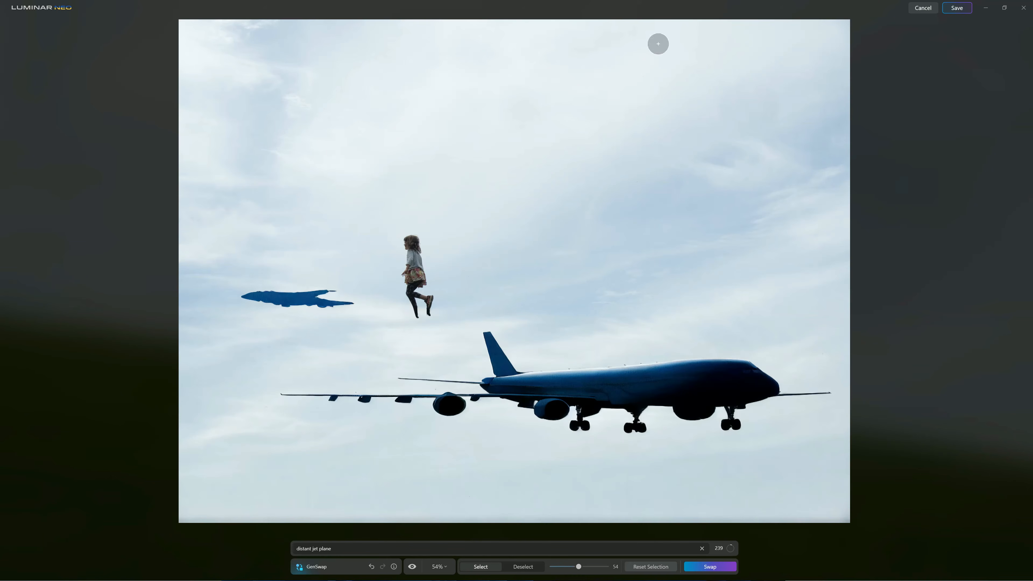
# Step: Undo the jet plane swap and clear the whole remaining selection over the sky and dune
pyautogui.click(371, 567)
pyautogui.click(372, 572)
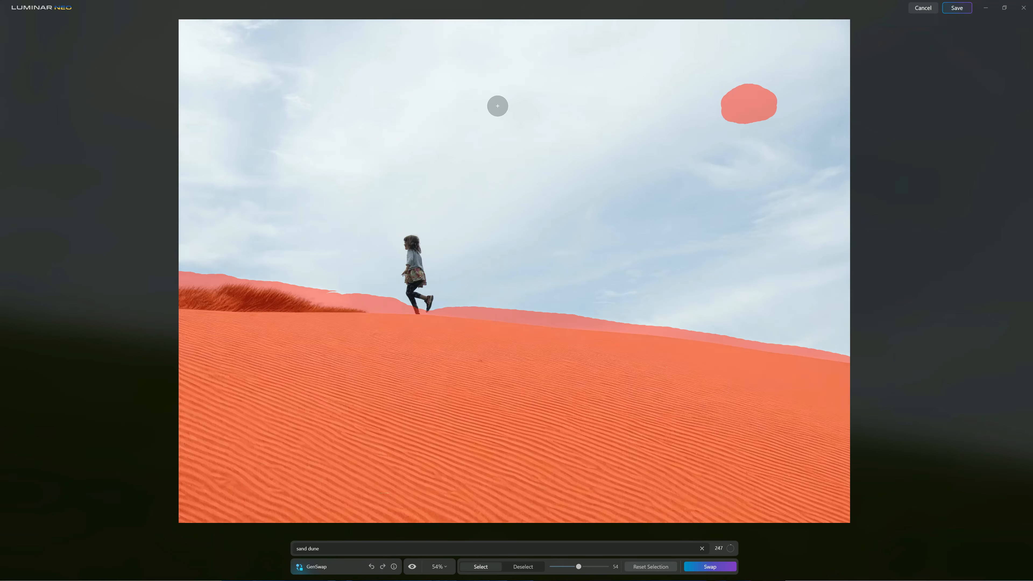
pyautogui.click(650, 566)
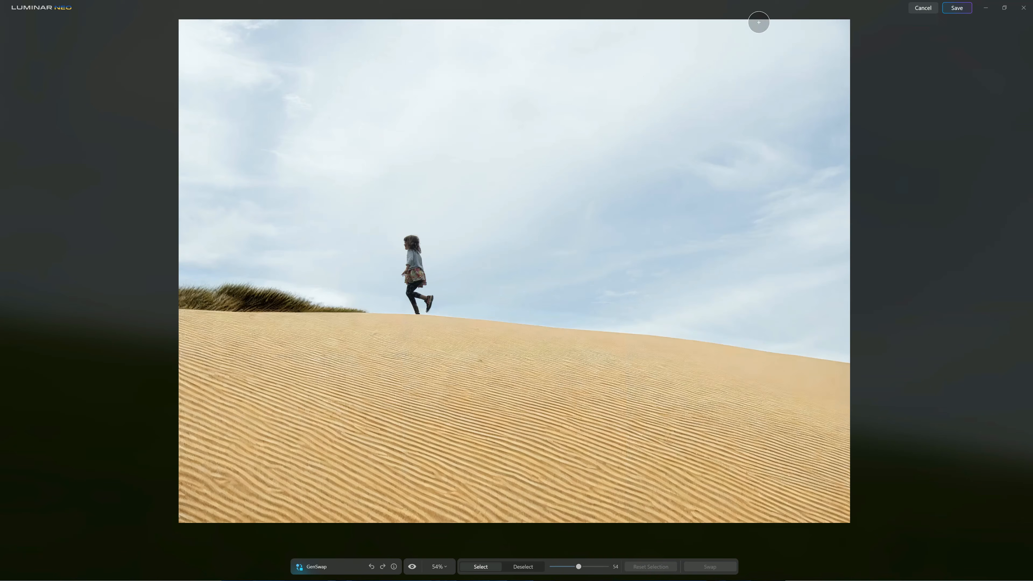
# Step: Mask a small oval of the upper-right sky, swap it for "distant jet plane", and save the image
pyautogui.moveTo(759, 114)
pyautogui.mouseDown()
pyautogui.moveTo(718, 114)
pyautogui.moveTo(761, 121)
pyautogui.mouseUp()
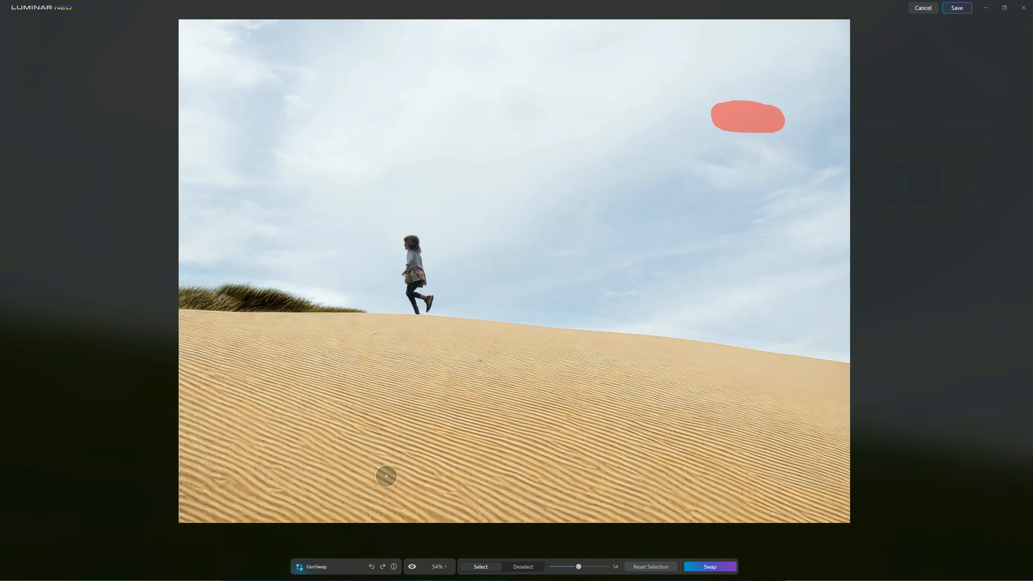
pyautogui.moveTo(344, 551)
pyautogui.moveTo(328, 547); pyautogui.dragTo(297, 547)
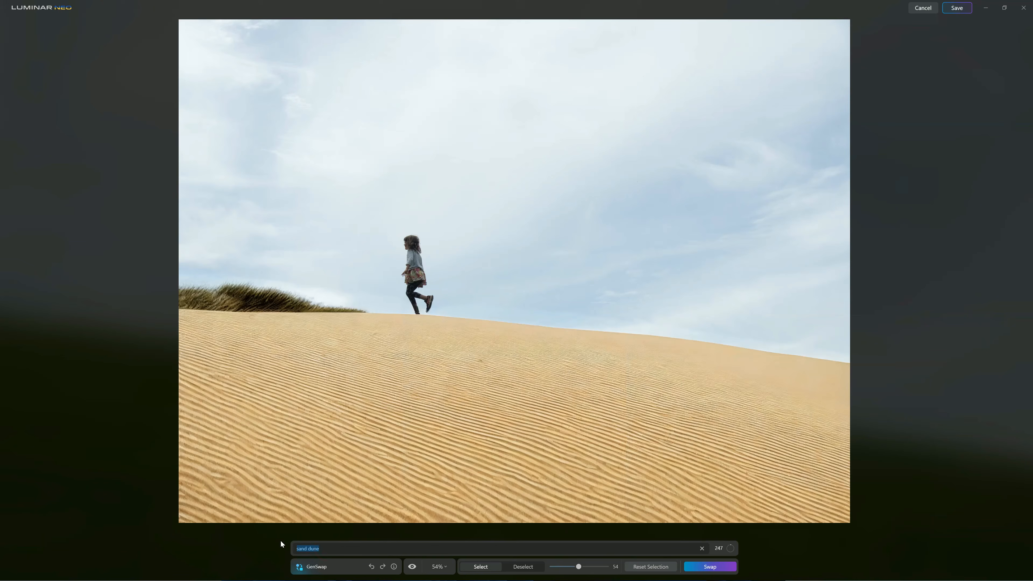
pyautogui.write('distant jet pla')
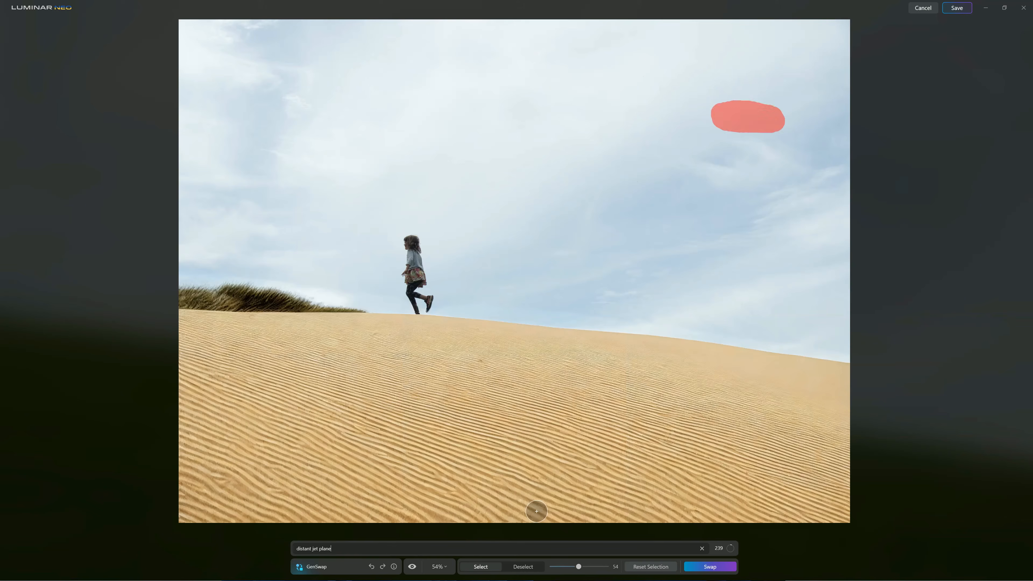
pyautogui.click(716, 570)
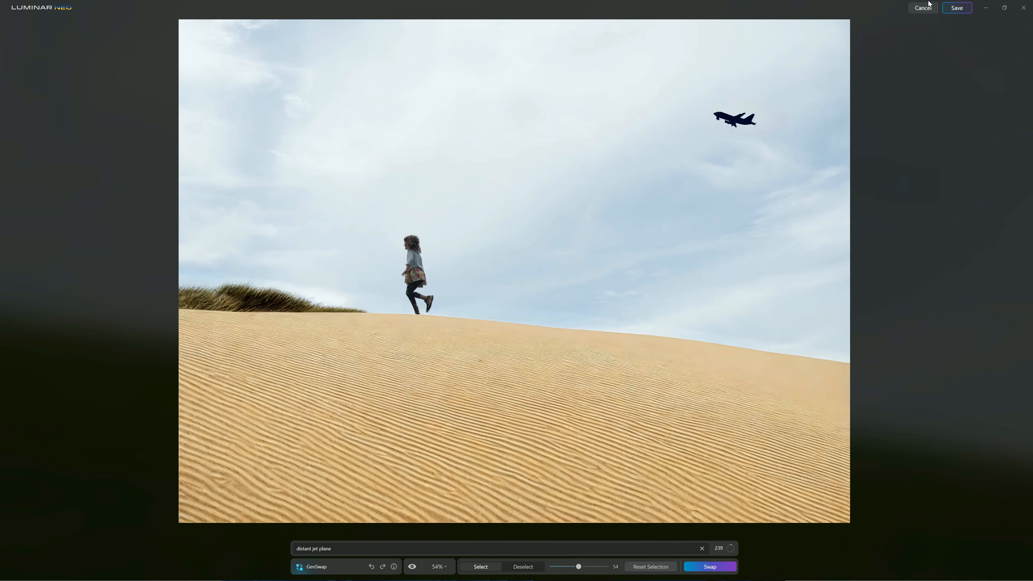
pyautogui.click(956, 8)
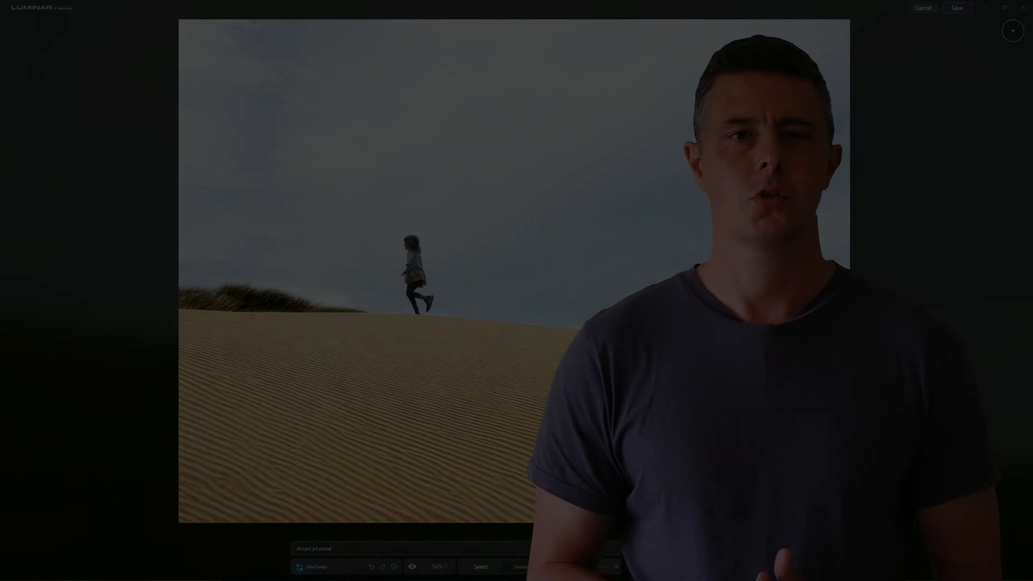